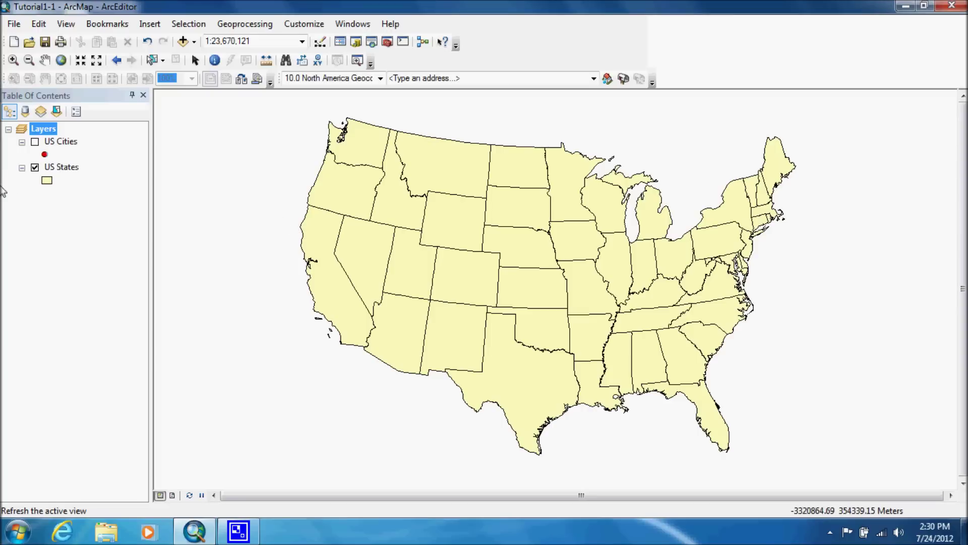
- Toggle US Cities on and off again, then hide US States to blank the map
{"action": "left_click", "coordinate": [35, 143]}
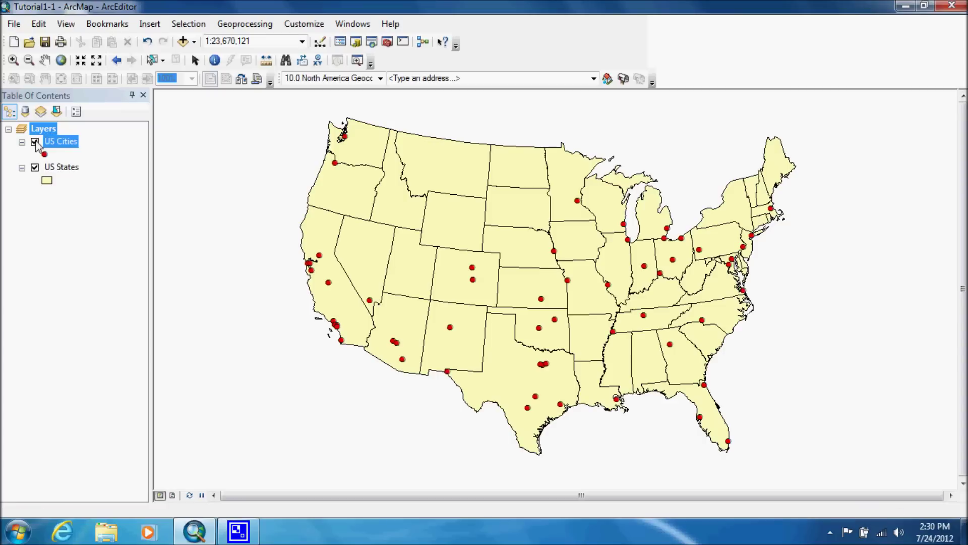
{"action": "left_click", "coordinate": [35, 142]}
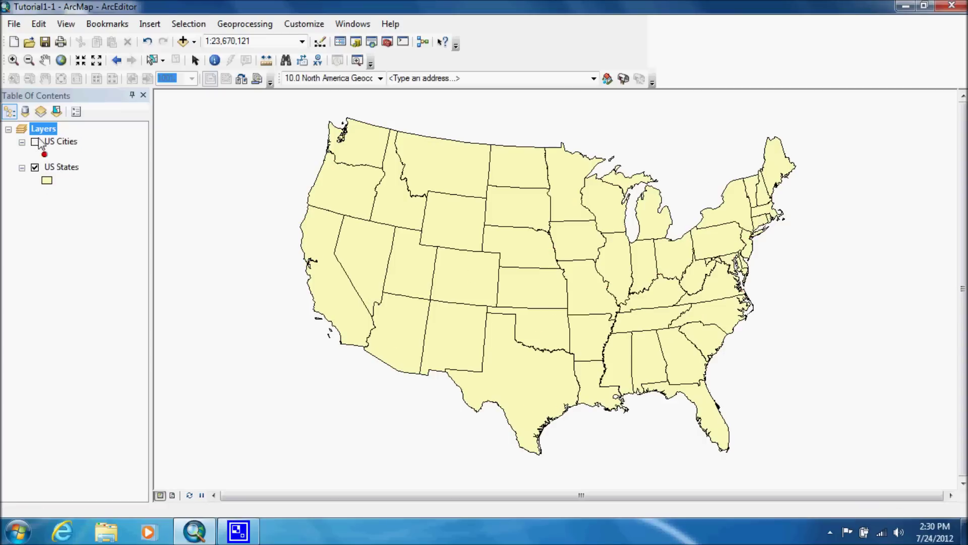
{"action": "left_click", "coordinate": [34, 168]}
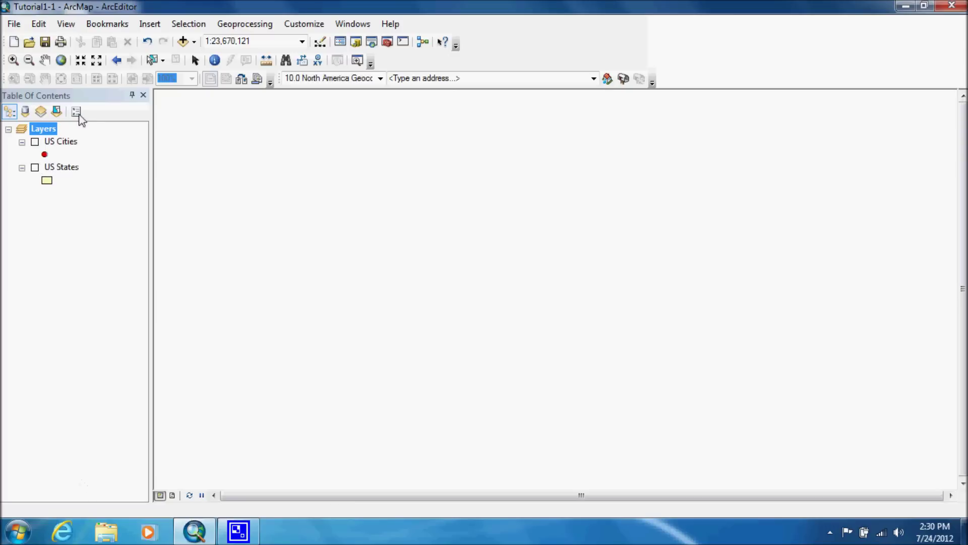
- Turn all layers on from the Layers menu, then hide US Cities again
{"action": "right_click", "coordinate": [49, 133]}
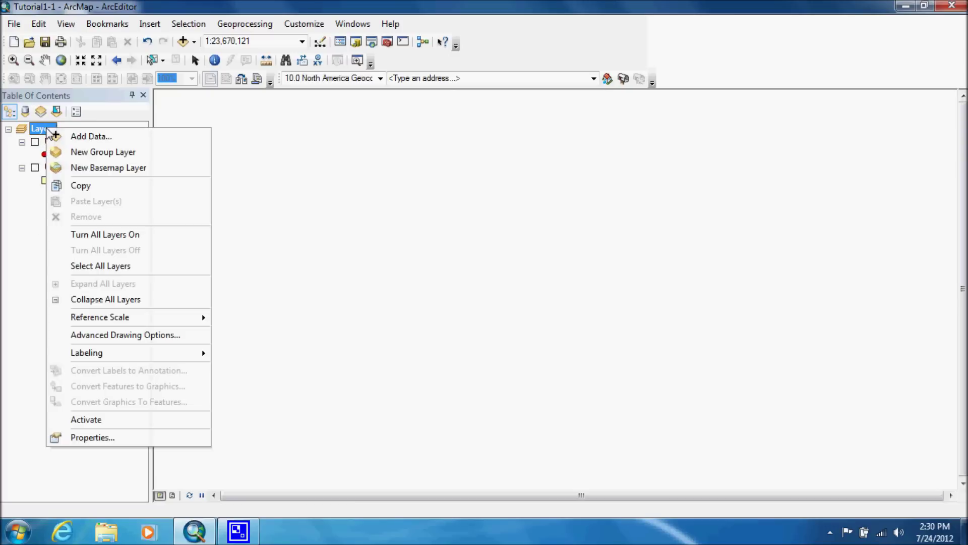
{"action": "left_click", "coordinate": [87, 234]}
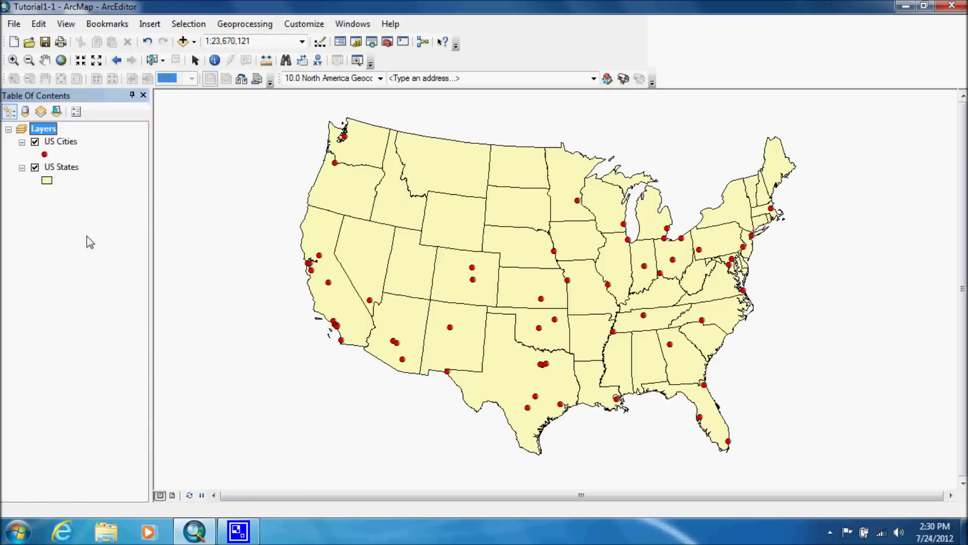
{"action": "right_click", "coordinate": [45, 131]}
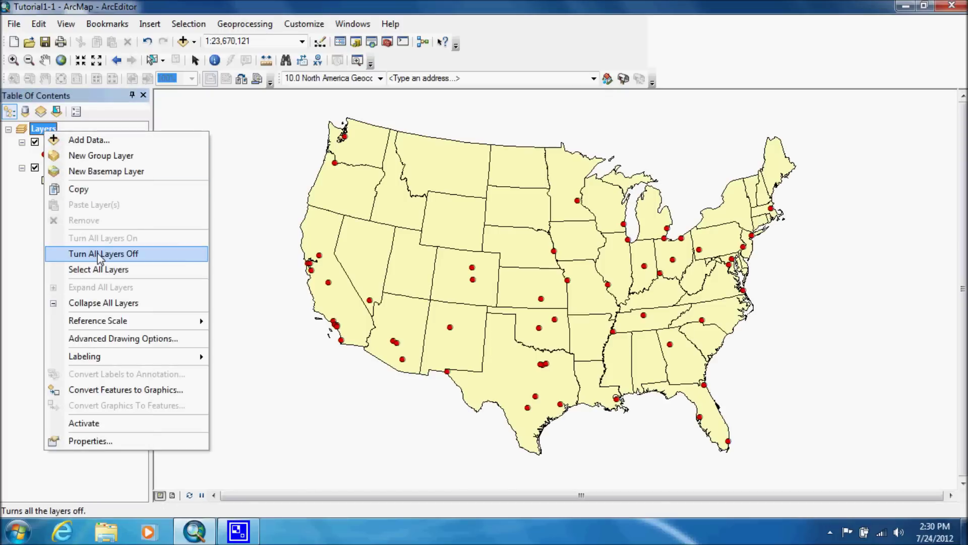
{"action": "left_click", "coordinate": [25, 252]}
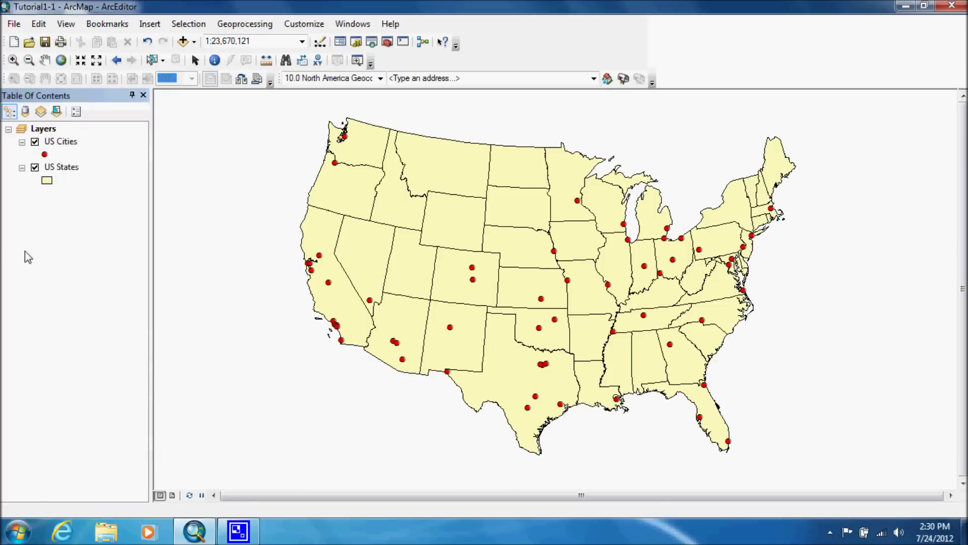
{"action": "left_click", "coordinate": [34, 142]}
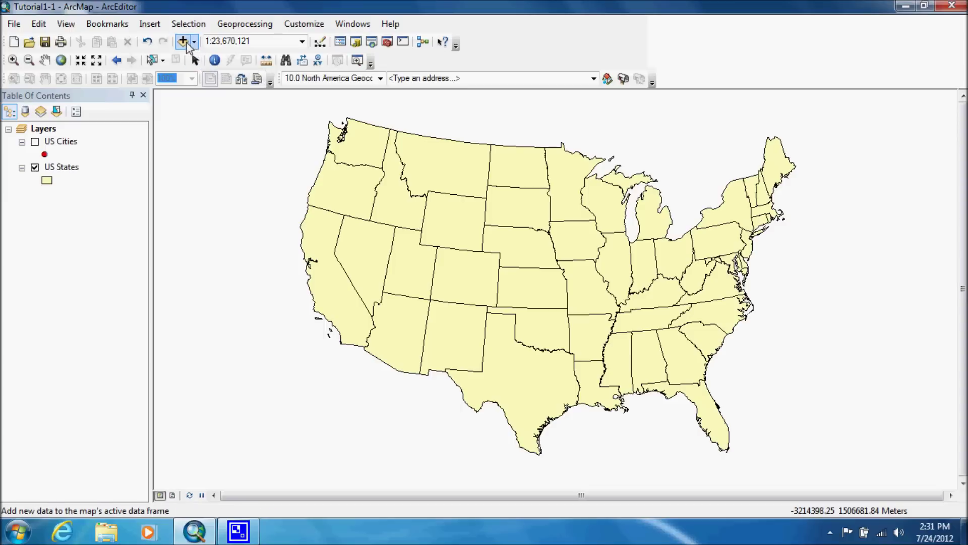
- Add the COCounties feature class from GIST1\Data\UnitedStates.gdb to the map
{"action": "left_click", "coordinate": [184, 42]}
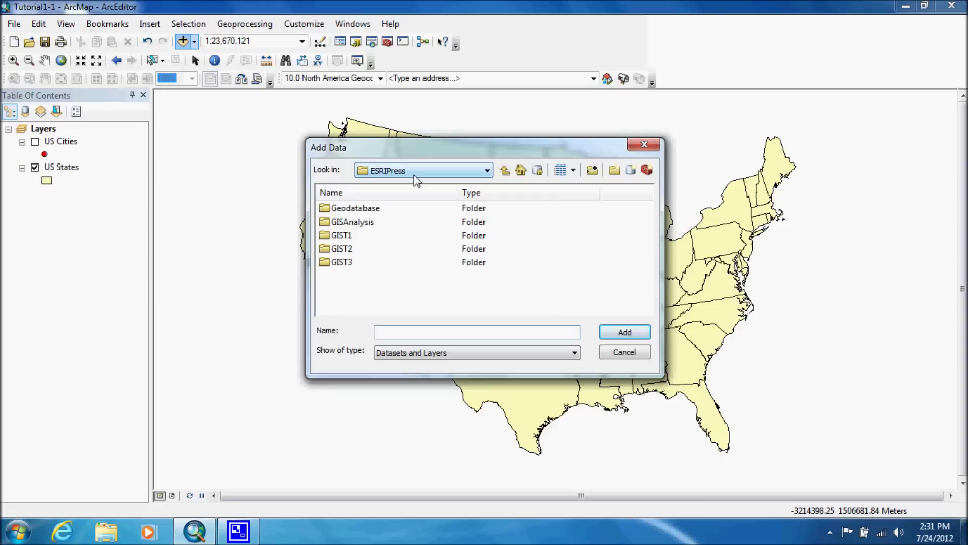
{"action": "double_click", "coordinate": [345, 237]}
{"action": "double_click", "coordinate": [340, 208]}
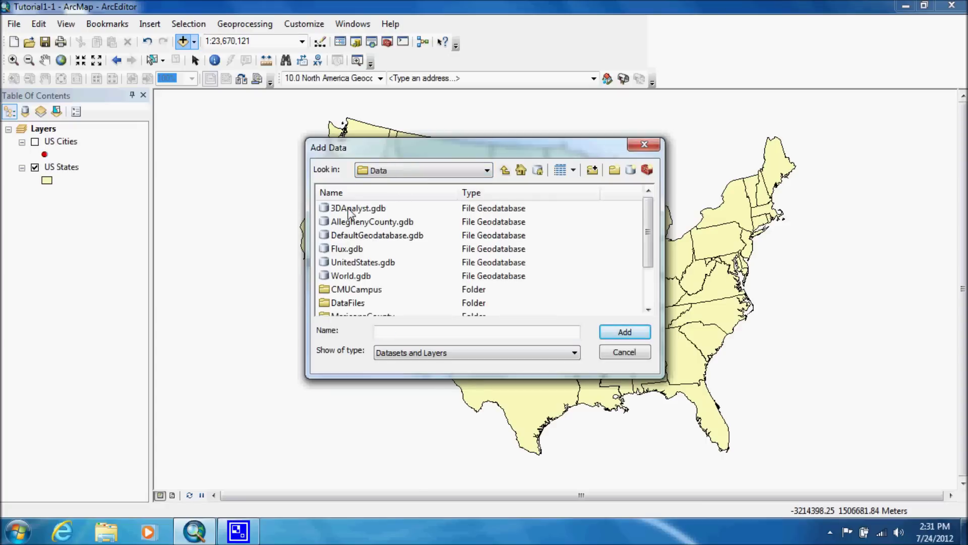
{"action": "left_click", "coordinate": [365, 263]}
{"action": "double_click", "coordinate": [366, 263]}
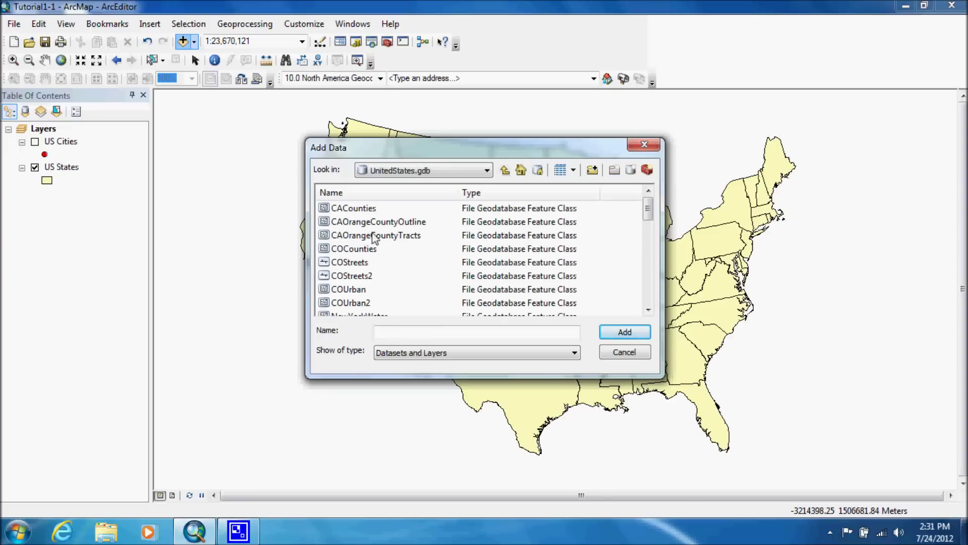
{"action": "left_click", "coordinate": [353, 252]}
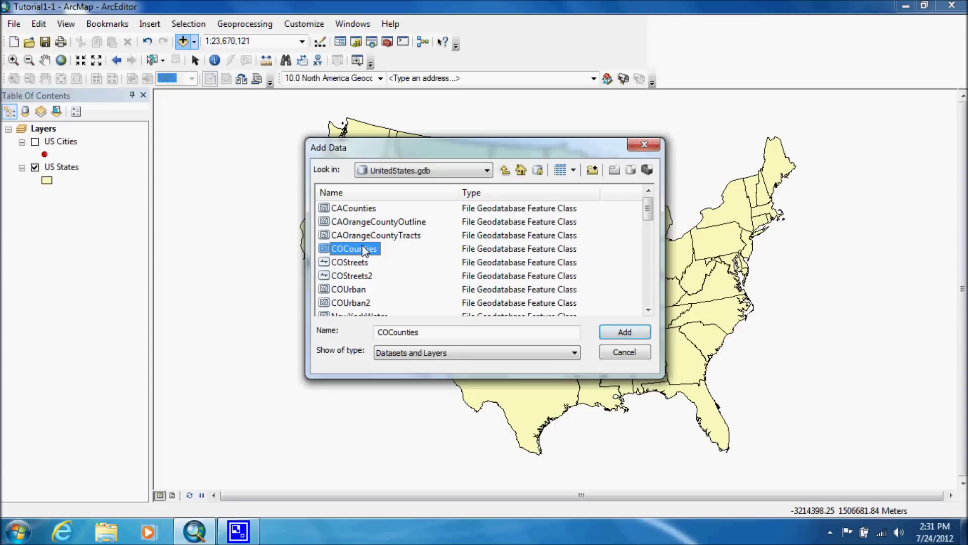
{"action": "left_click", "coordinate": [623, 336]}
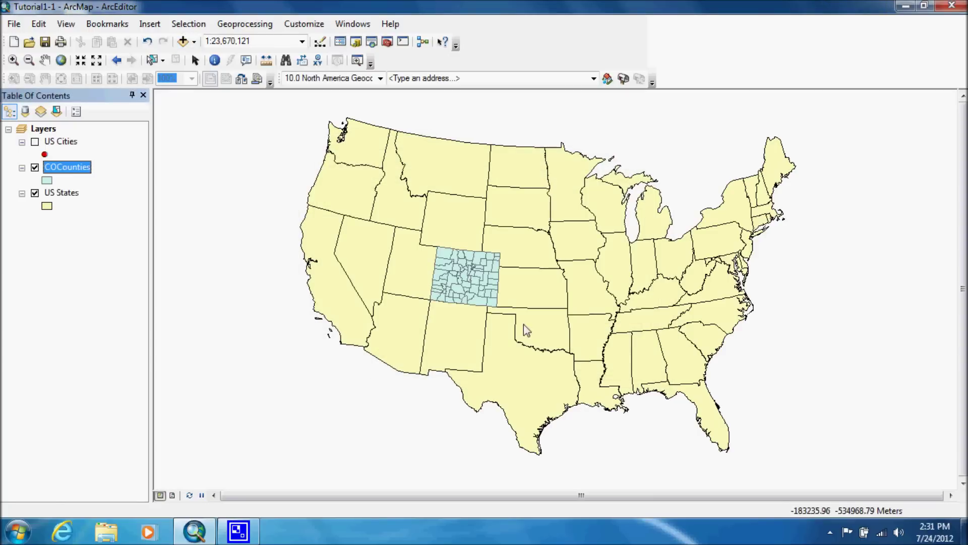
- Remove the COCounties layer via its Table of Contents context menu
{"action": "right_click", "coordinate": [84, 172]}
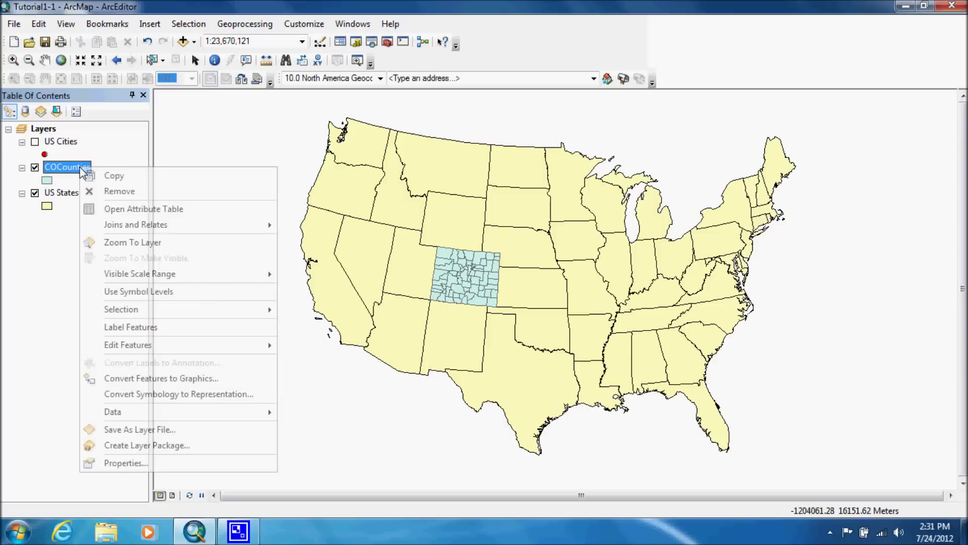
{"action": "left_click", "coordinate": [91, 193]}
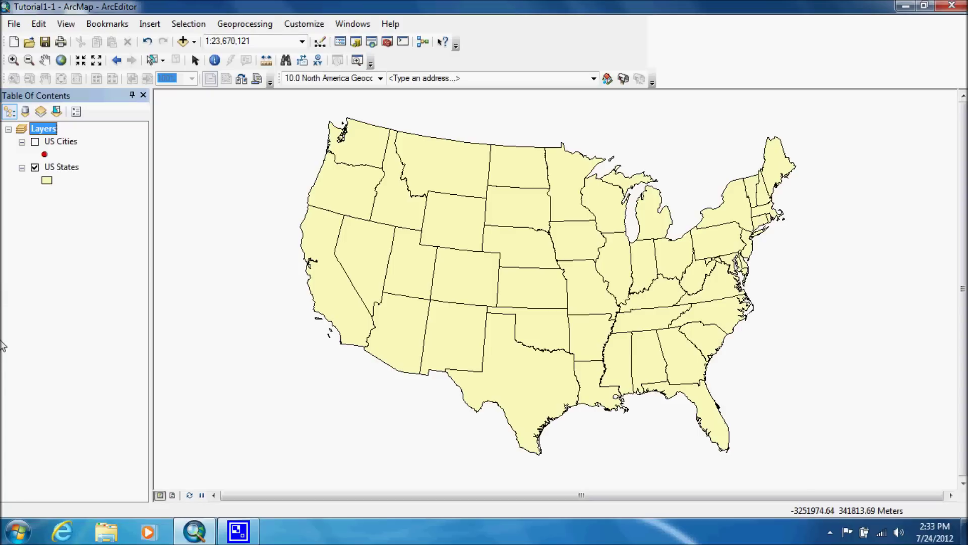
{"action": "left_click", "coordinate": [15, 24]}
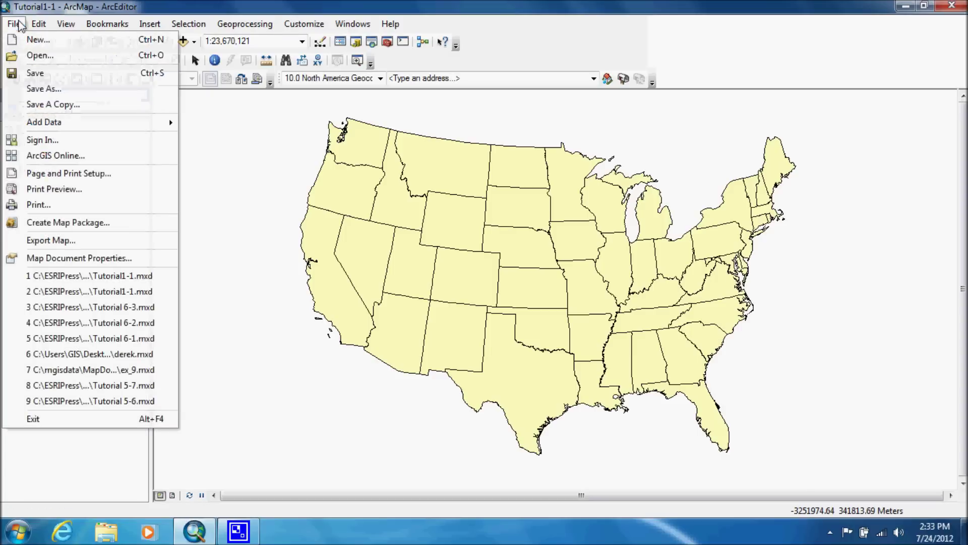
{"action": "left_click", "coordinate": [79, 258]}
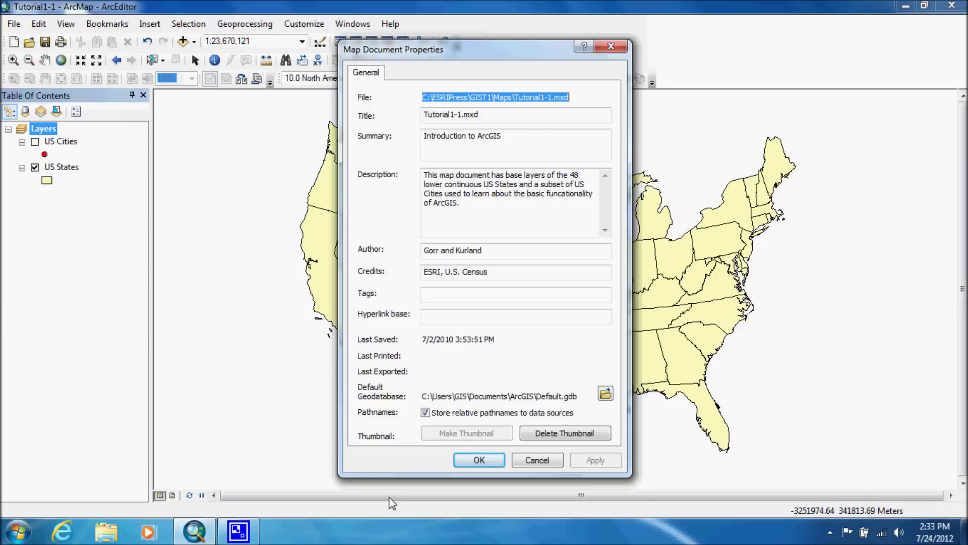
{"action": "left_click", "coordinate": [479, 461]}
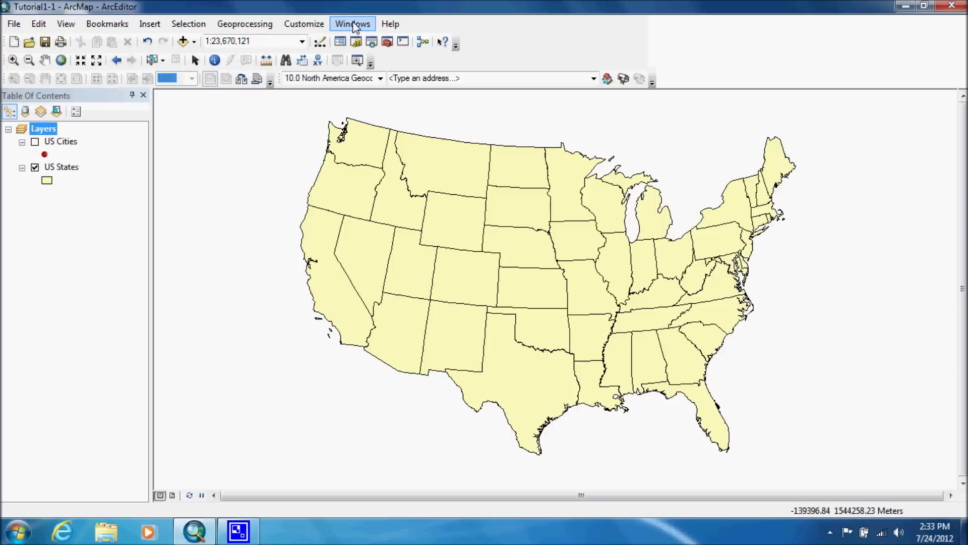
{"action": "left_click", "coordinate": [353, 26]}
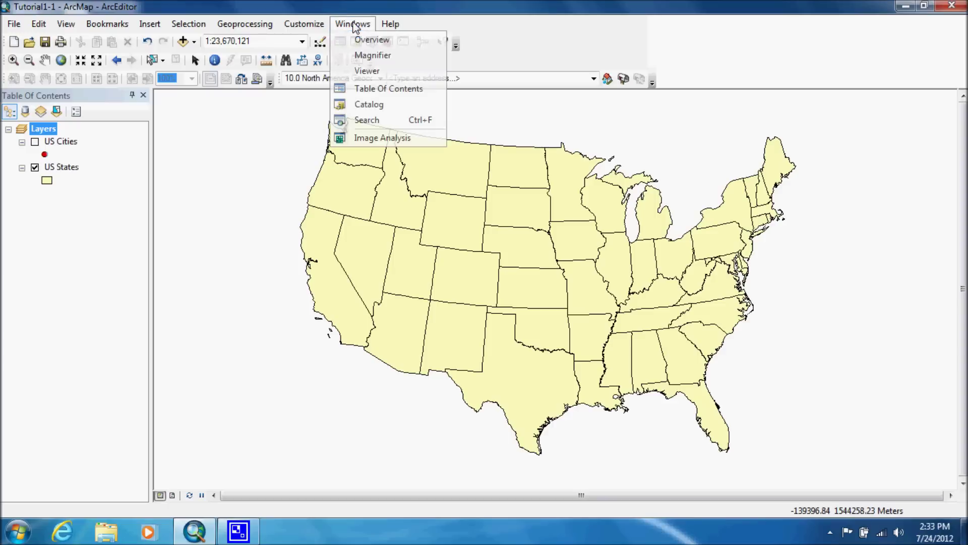
- Open the Catalog window at C:\ESRIPress, cancelling a new folder connection
{"action": "left_click", "coordinate": [379, 108]}
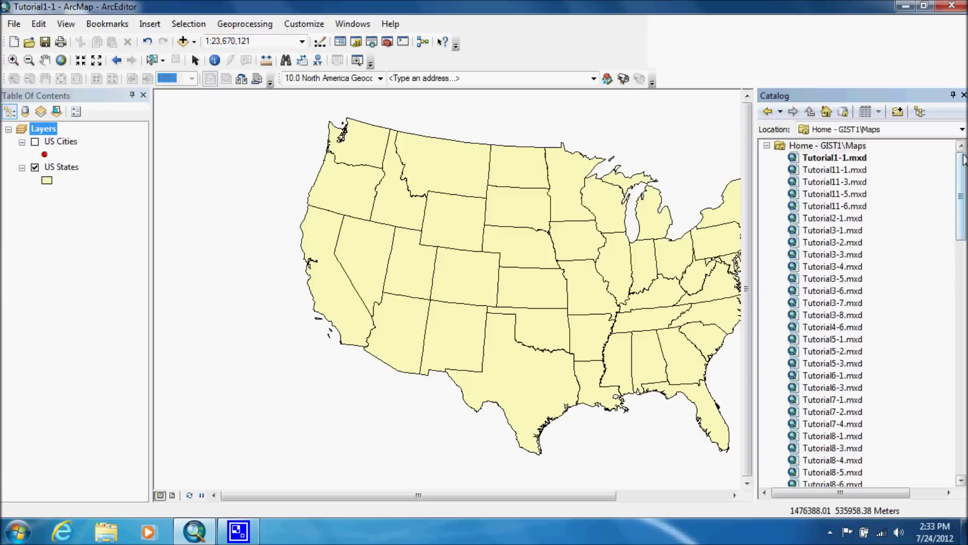
{"action": "left_click", "coordinate": [962, 129]}
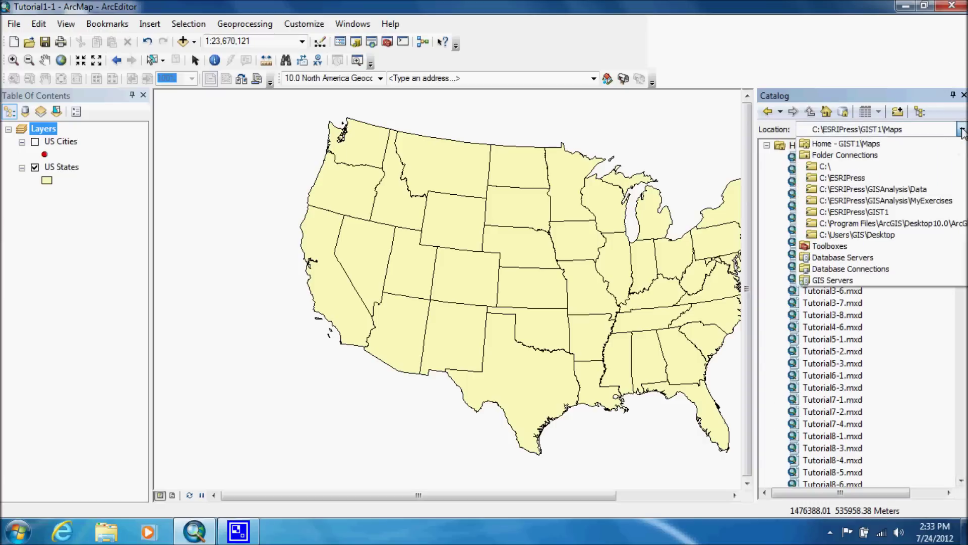
{"action": "left_click", "coordinate": [840, 182]}
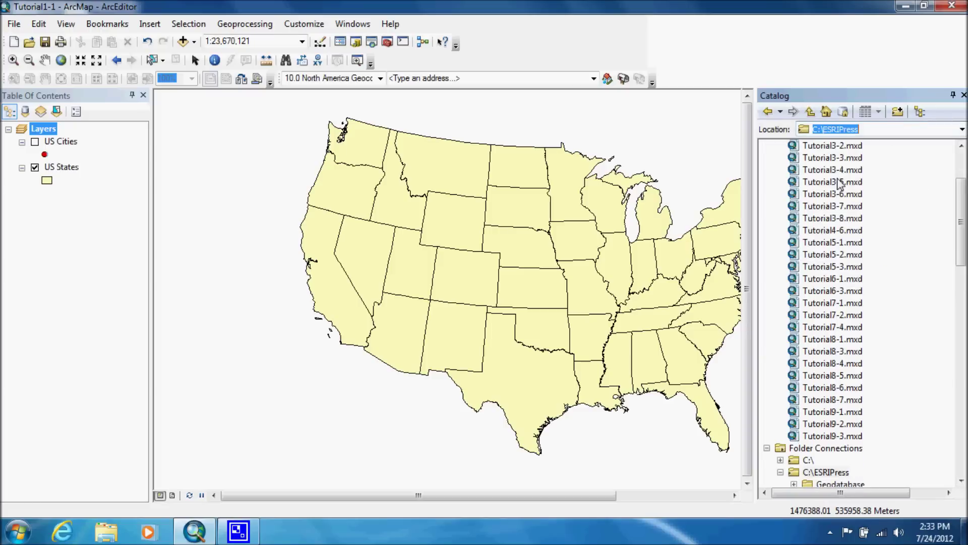
{"action": "left_click", "coordinate": [898, 112]}
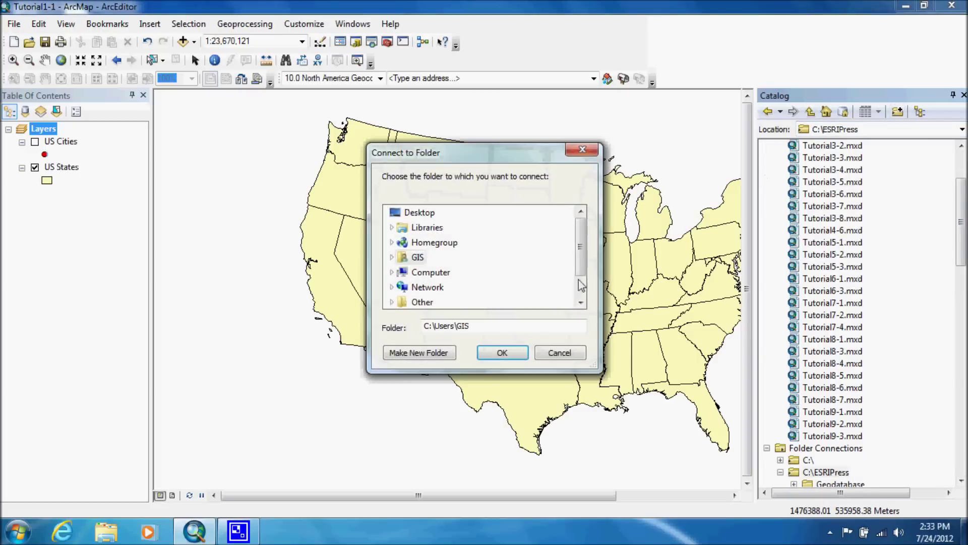
{"action": "left_click", "coordinate": [560, 353]}
{"action": "scroll", "coordinate": [820, 275], "scroll_direction": "down", "scroll_amount": 3}
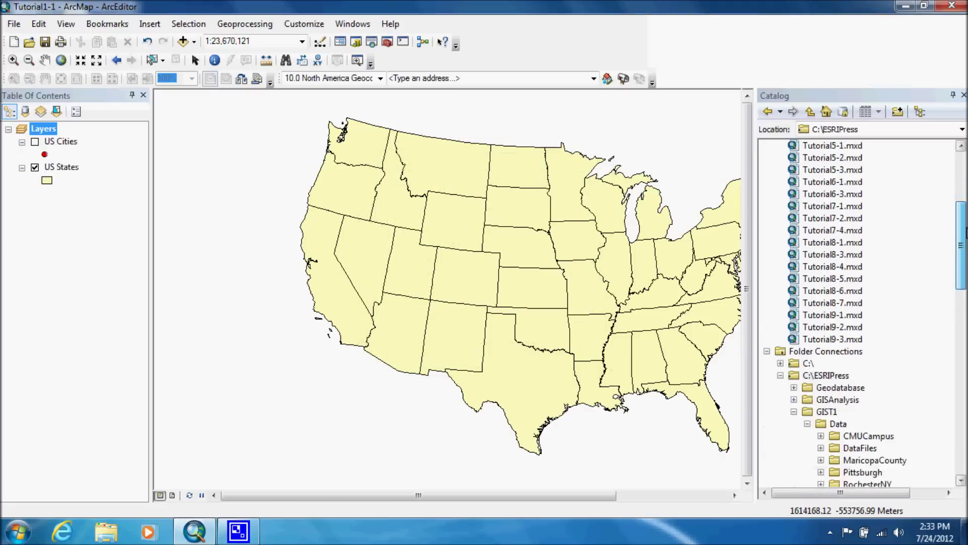
{"action": "scroll", "coordinate": [821, 274], "scroll_direction": "down", "scroll_amount": 3}
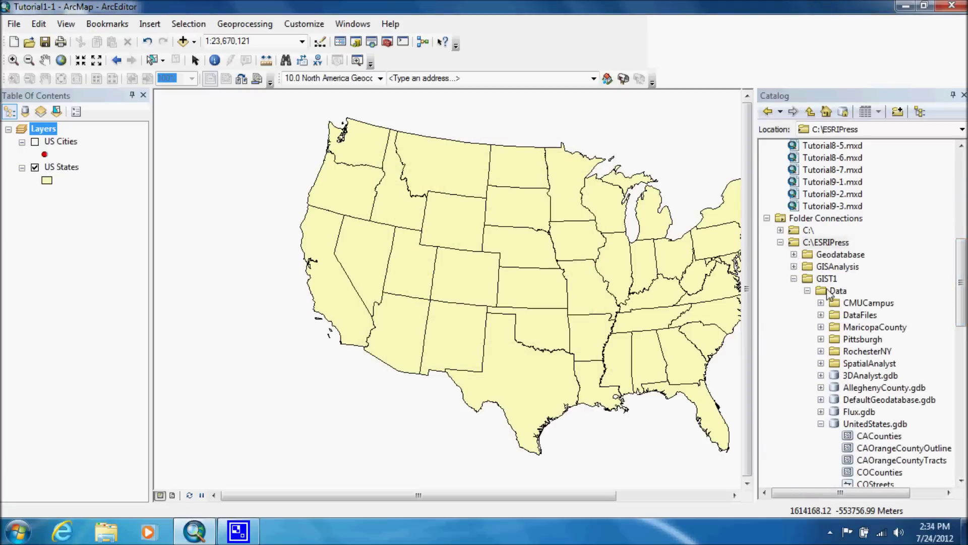
{"action": "scroll", "coordinate": [856, 311], "scroll_direction": "down", "scroll_amount": 5}
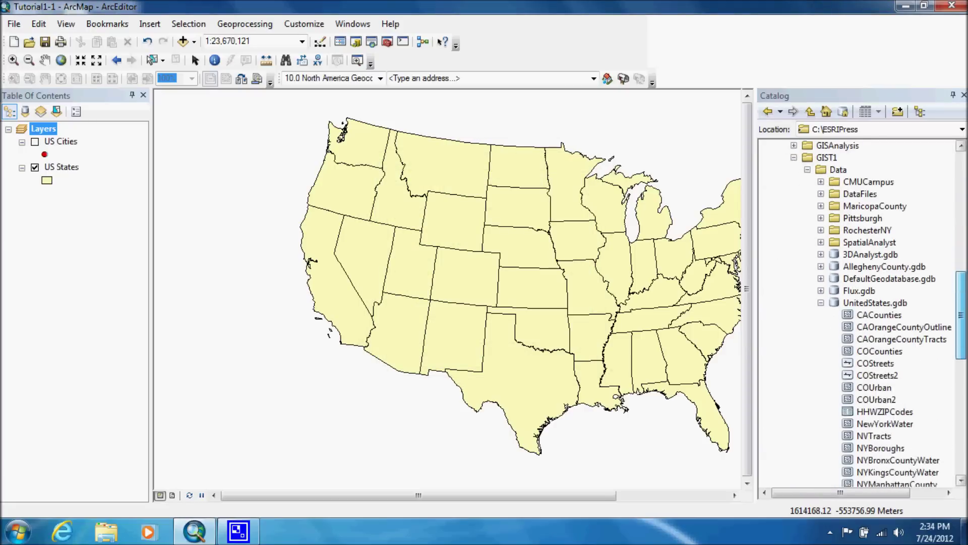
{"action": "scroll", "coordinate": [868, 219], "scroll_direction": "down", "scroll_amount": 1}
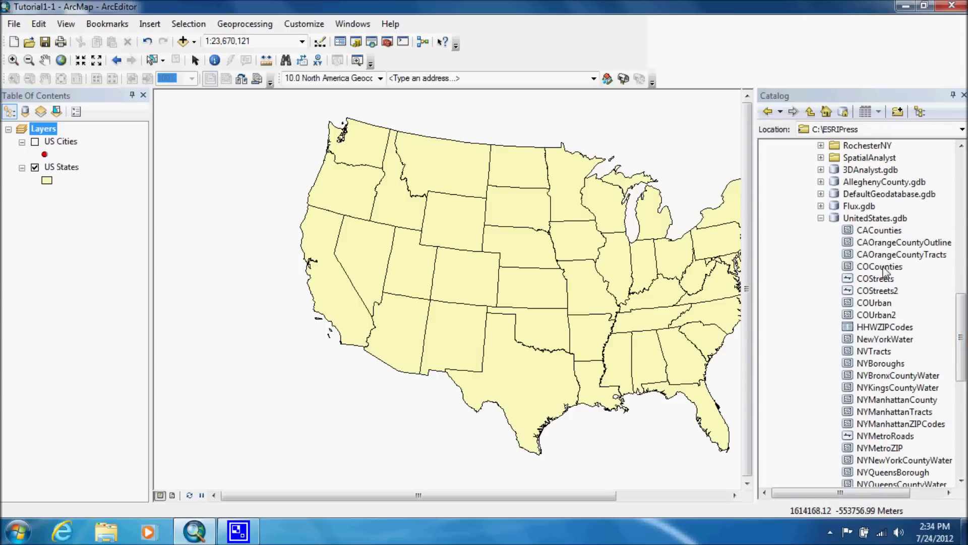
- Drag COCounties from the Catalog onto the map, then close the Catalog window
{"action": "left_click_drag", "start_coordinate": [884, 269], "coordinate": [490, 261]}
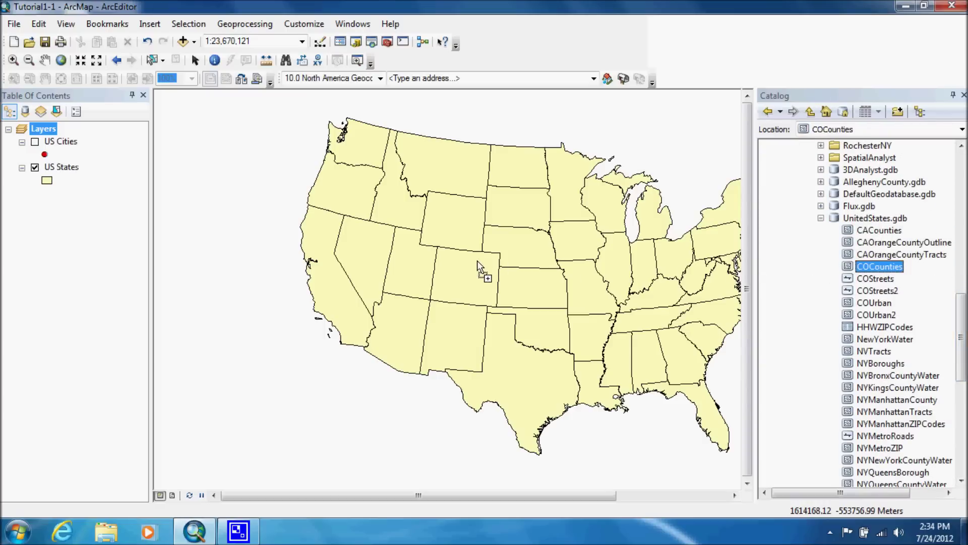
{"action": "left_click_drag", "start_coordinate": [477, 260], "coordinate": [599, 266]}
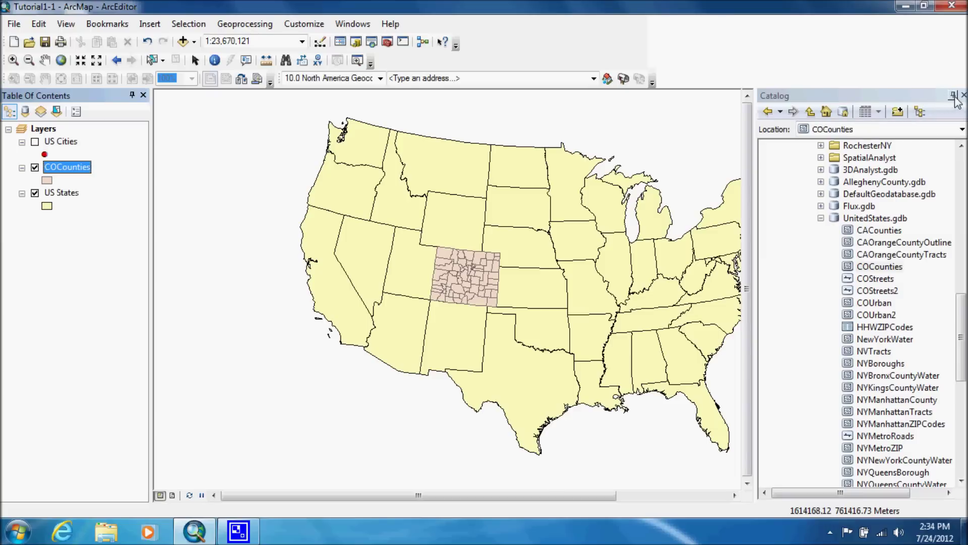
{"action": "left_click", "coordinate": [954, 95]}
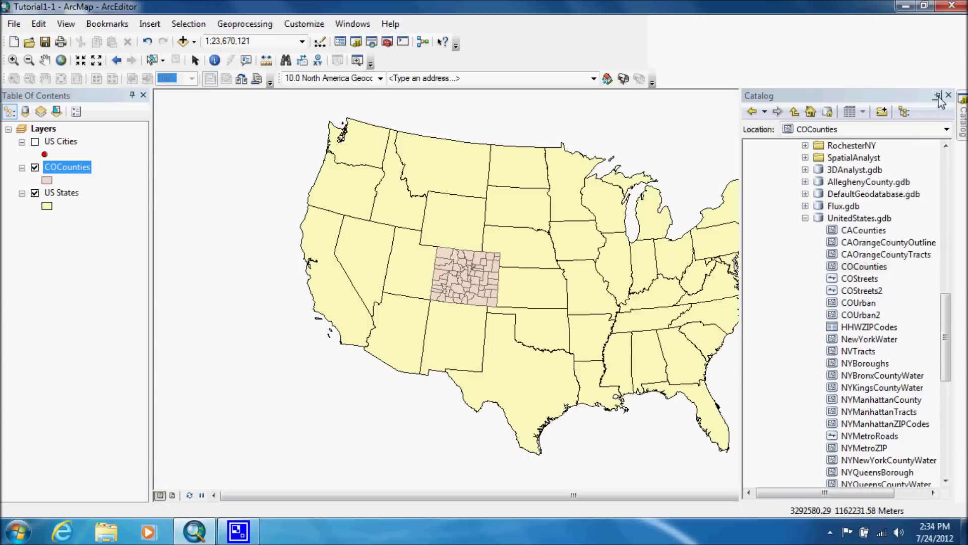
{"action": "left_click", "coordinate": [937, 96]}
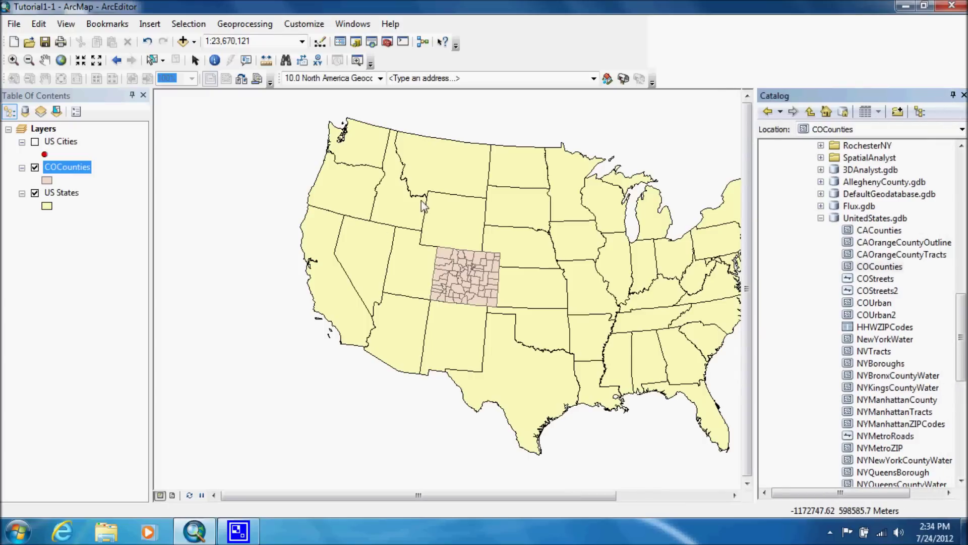
{"action": "left_click", "coordinate": [963, 97]}
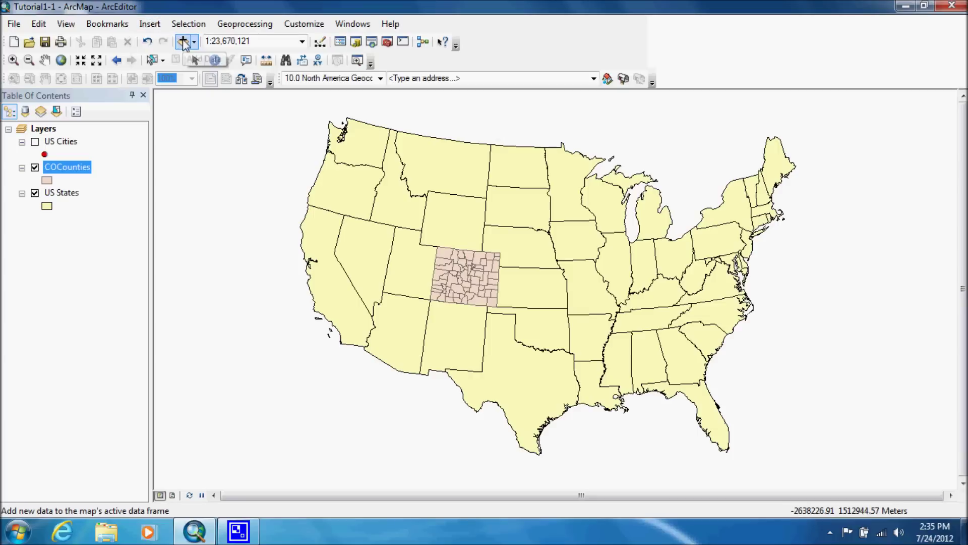
- Add COStreets from UnitedStates.gdb to the map via Add Data
{"action": "left_click", "coordinate": [181, 44]}
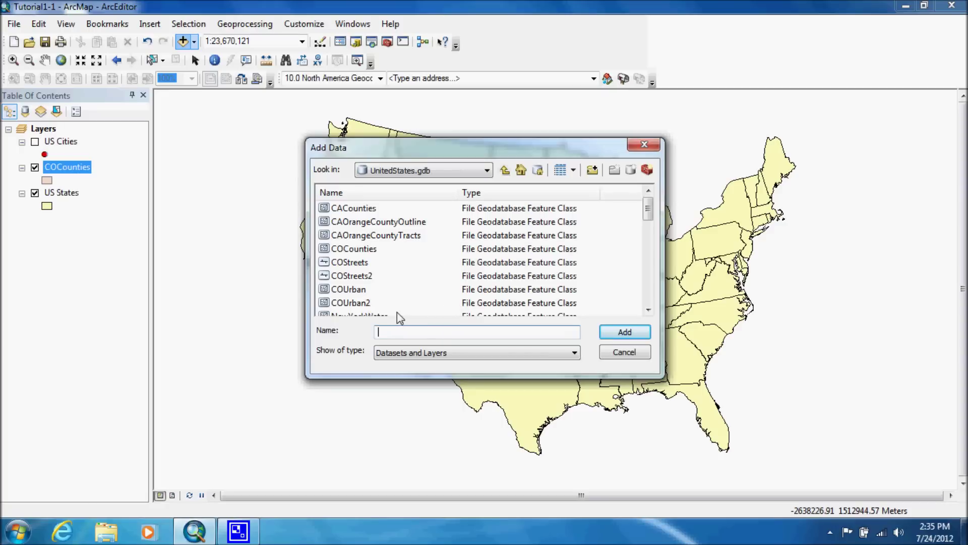
{"action": "left_click", "coordinate": [343, 262]}
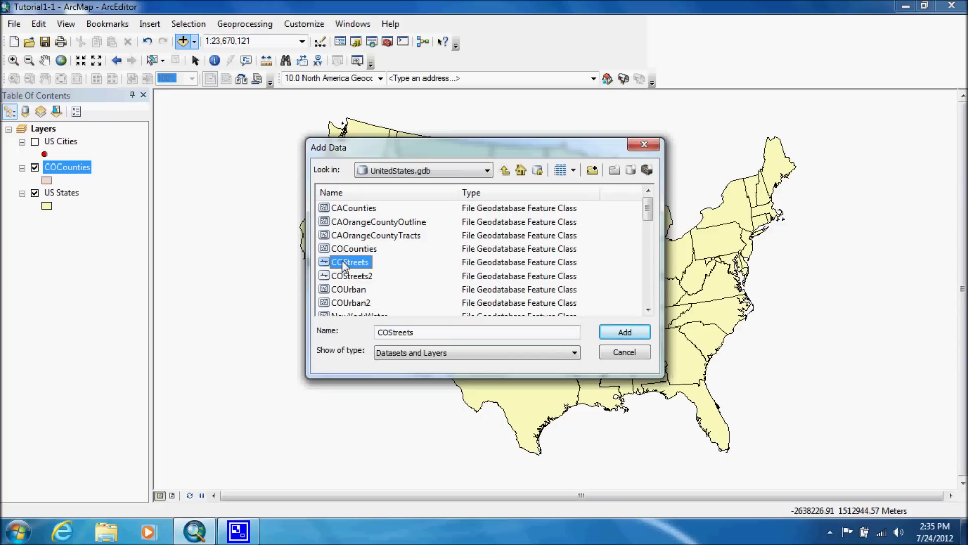
{"action": "left_click", "coordinate": [634, 339]}
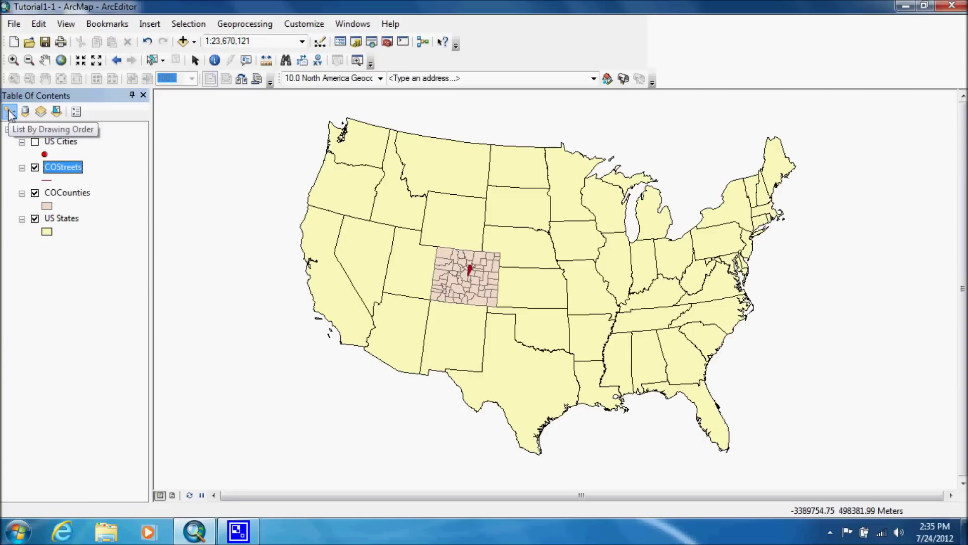
- Turn on US Cities and move it to the top of the drawing order
{"action": "left_click", "coordinate": [35, 142]}
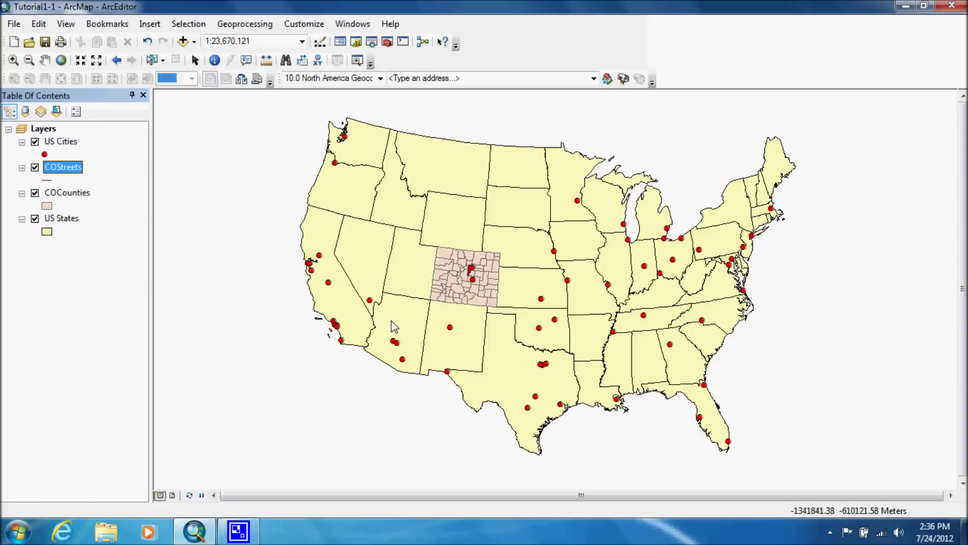
{"action": "left_click", "coordinate": [61, 143], "text": "ctrl"}
{"action": "left_click_drag", "start_coordinate": [62, 145], "coordinate": [81, 232]}
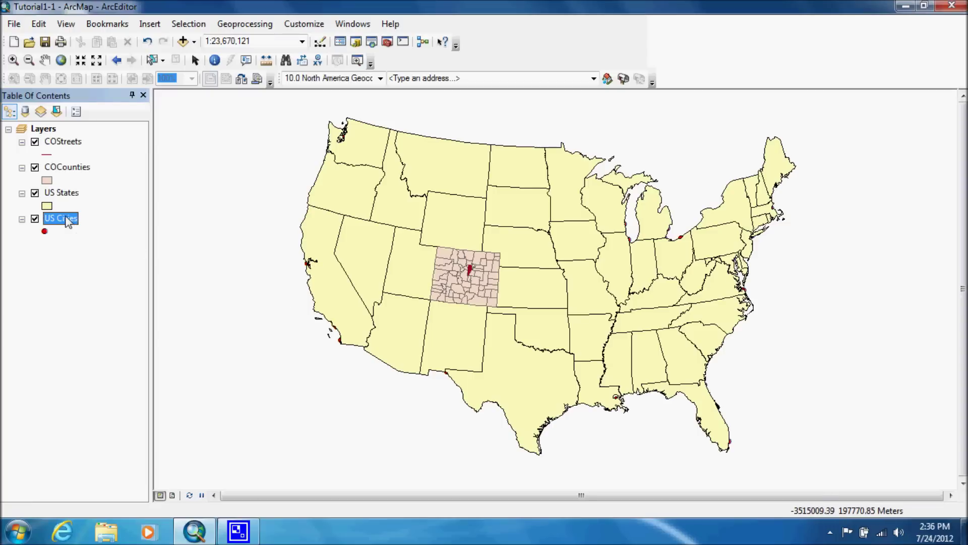
{"action": "left_click_drag", "start_coordinate": [66, 148], "coordinate": [65, 143]}
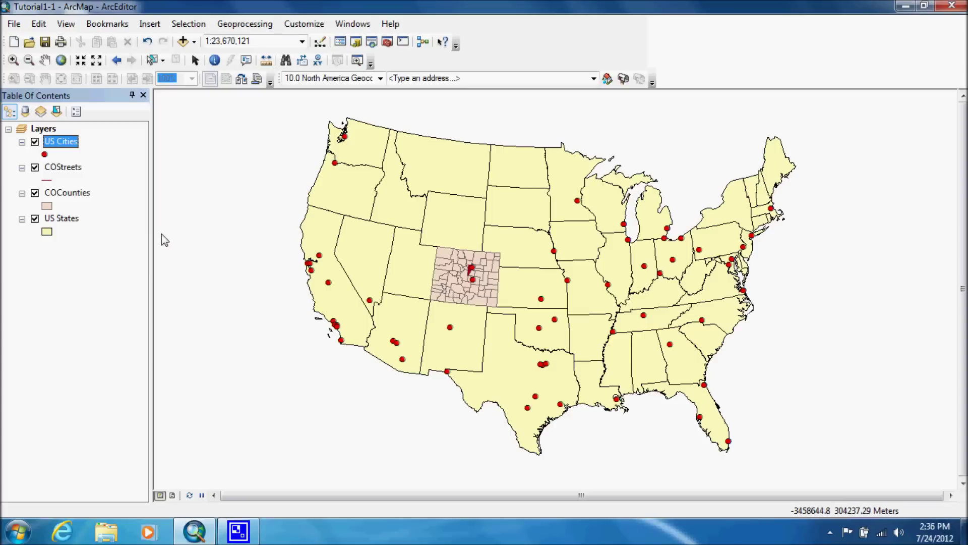
{"action": "left_click", "coordinate": [75, 196]}
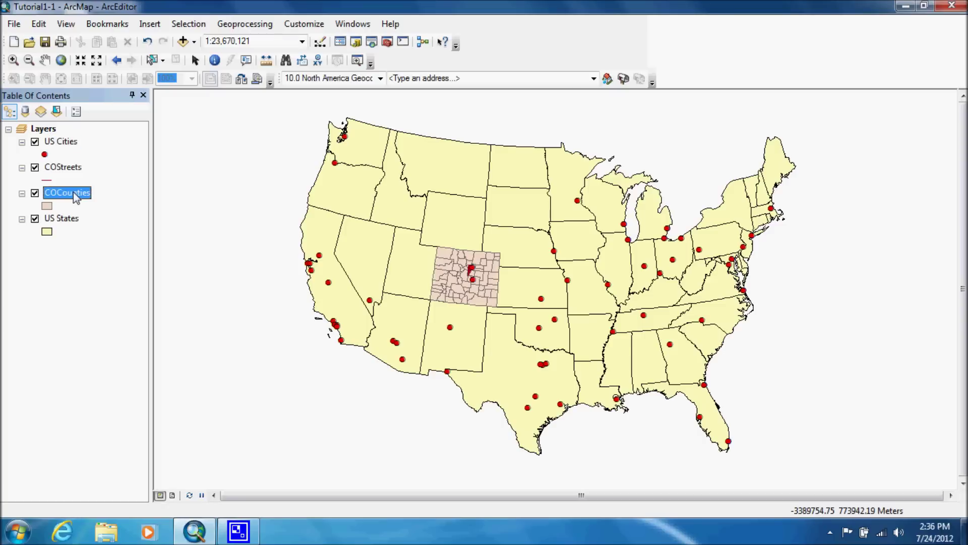
{"action": "double_click", "coordinate": [74, 195]}
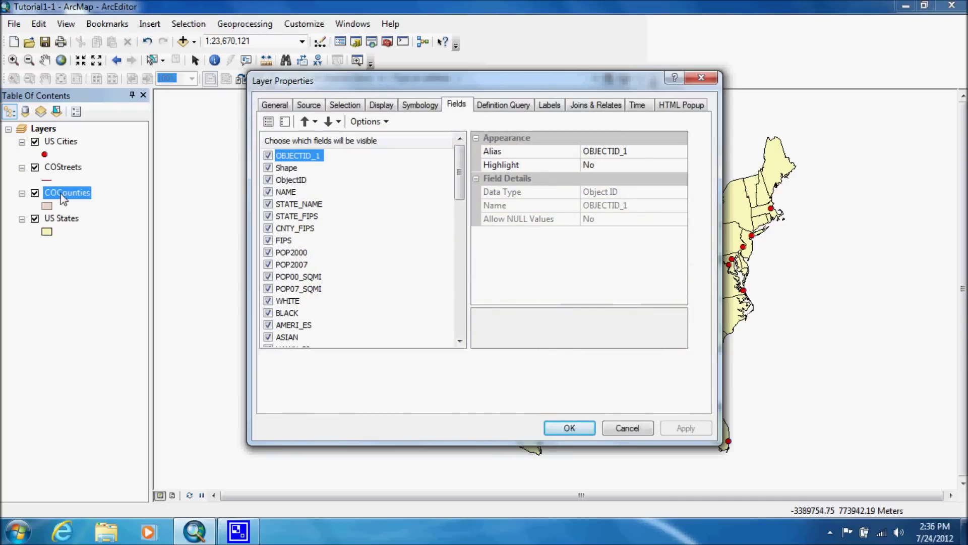
{"action": "left_click", "coordinate": [420, 106]}
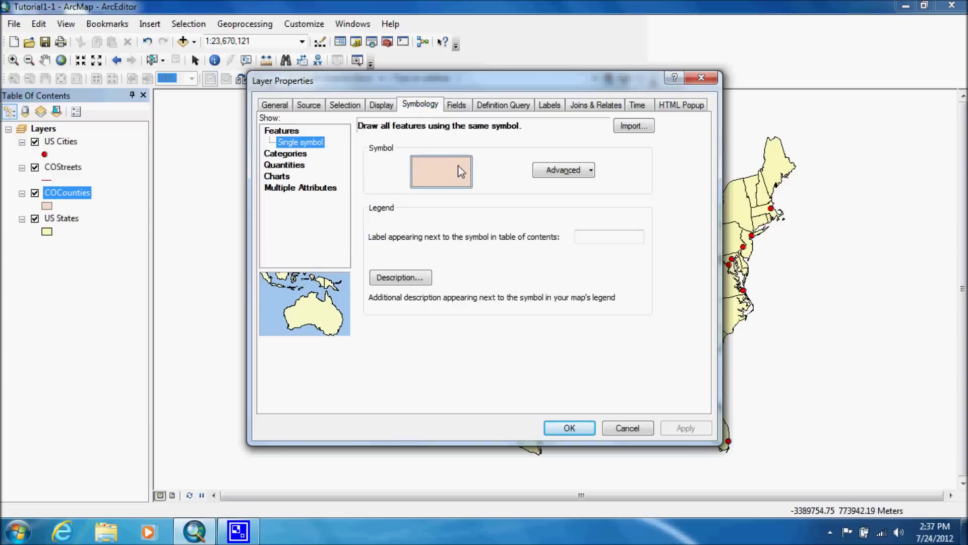
{"action": "left_click", "coordinate": [458, 172]}
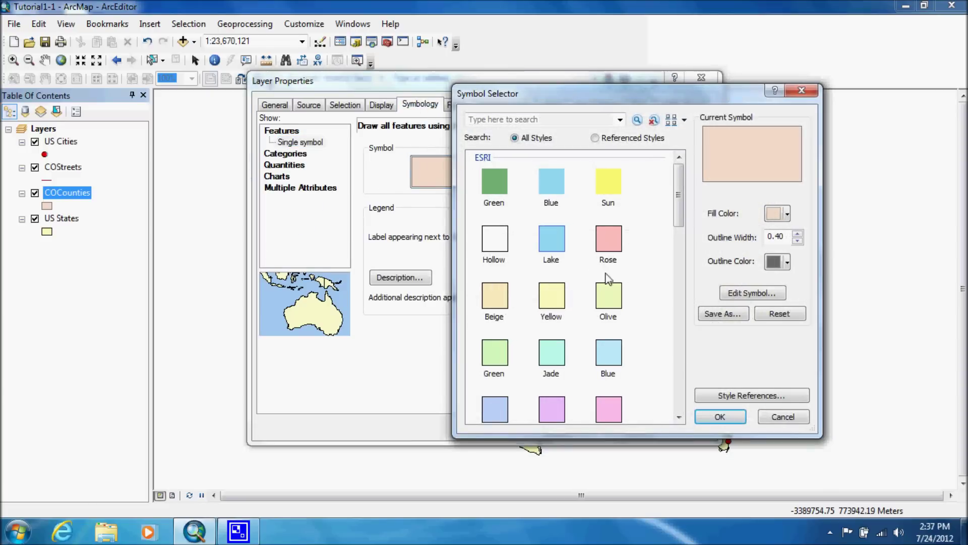
{"action": "left_click", "coordinate": [769, 420]}
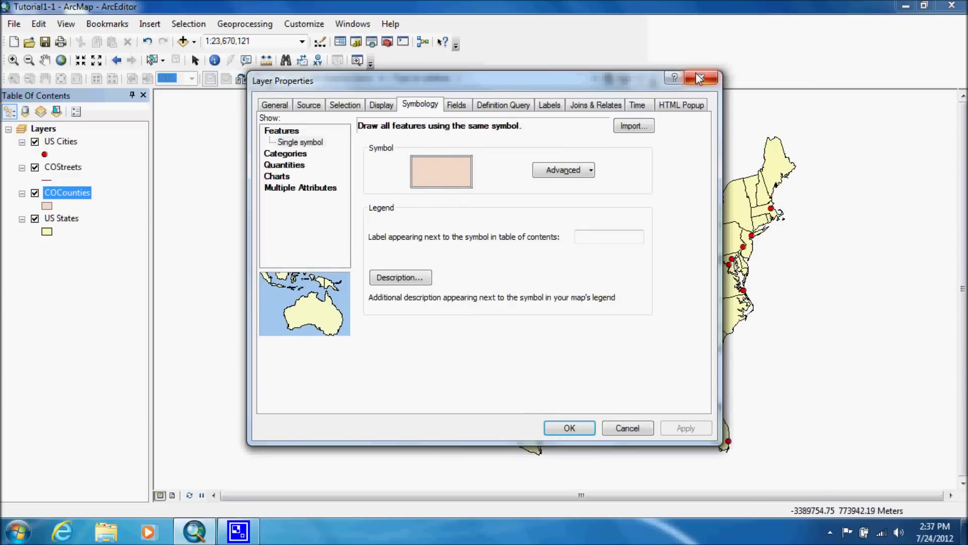
{"action": "left_click", "coordinate": [705, 78]}
{"action": "right_click", "coordinate": [80, 202]}
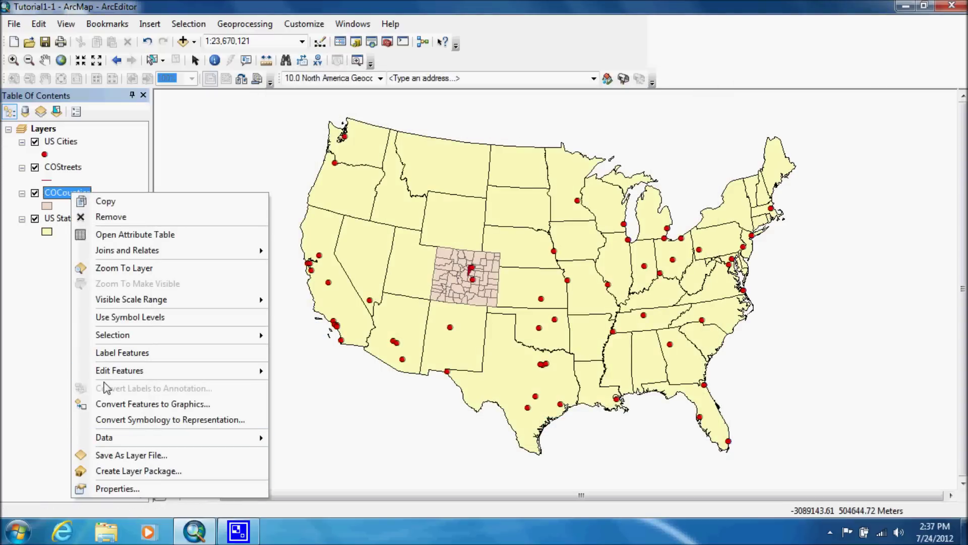
{"action": "left_click", "coordinate": [58, 196]}
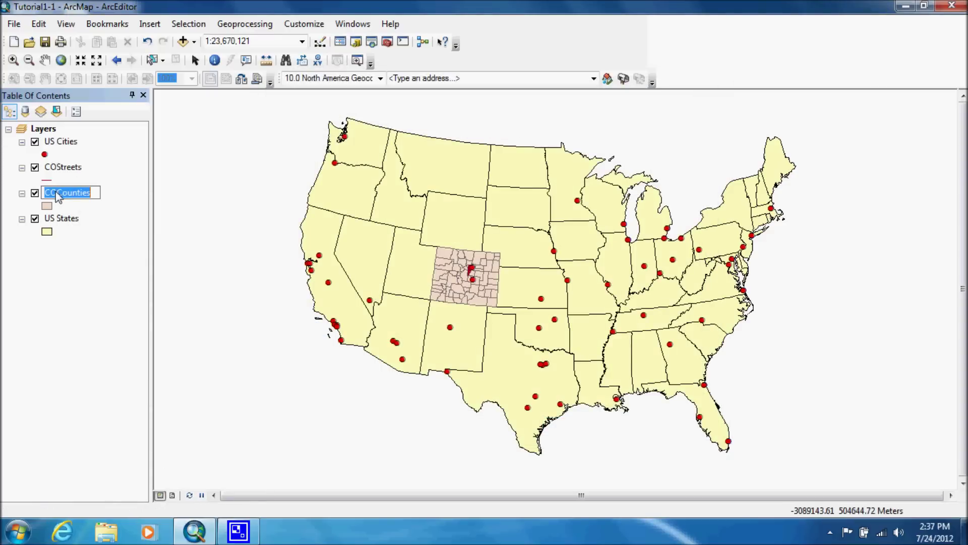
{"action": "left_click", "coordinate": [82, 208]}
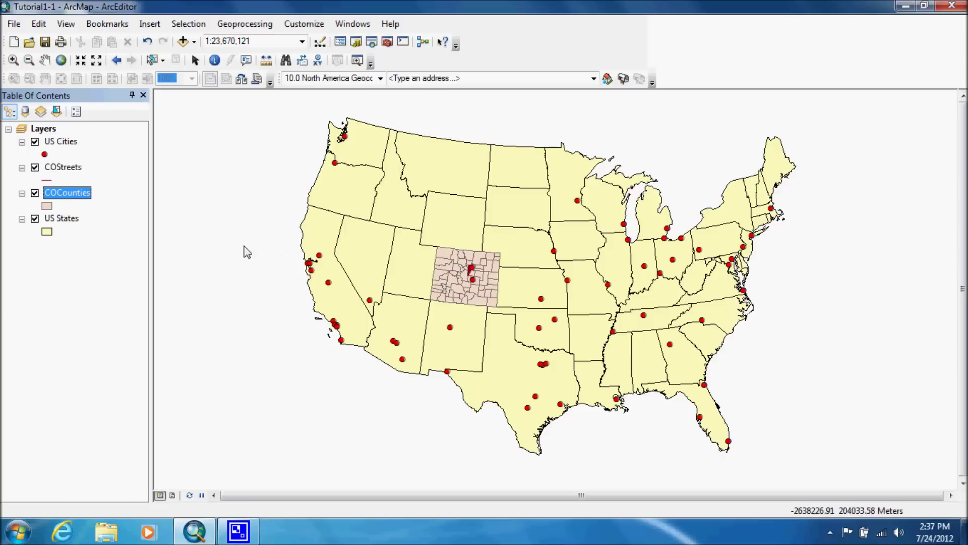
- Set the COCounties fill colour to green
{"action": "left_click", "coordinate": [49, 206]}
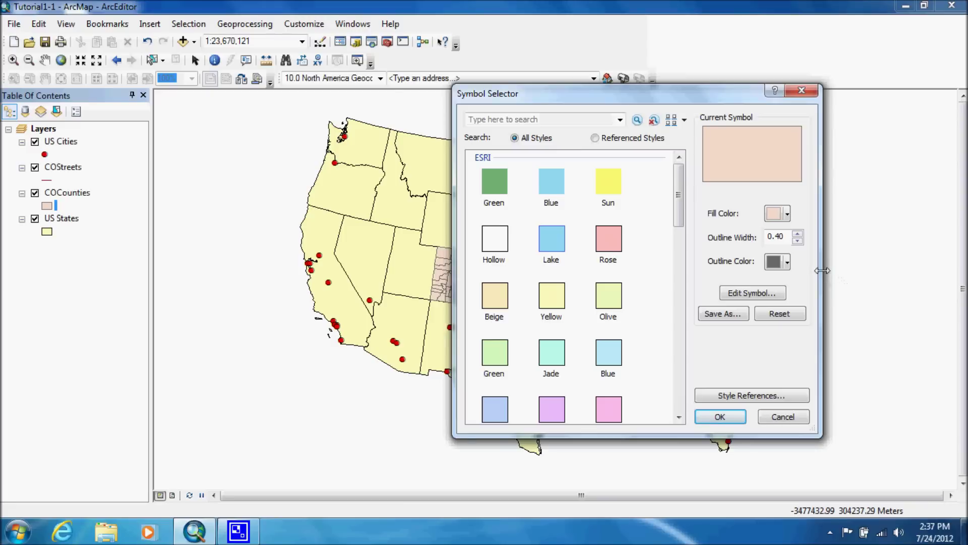
{"action": "left_click", "coordinate": [787, 215]}
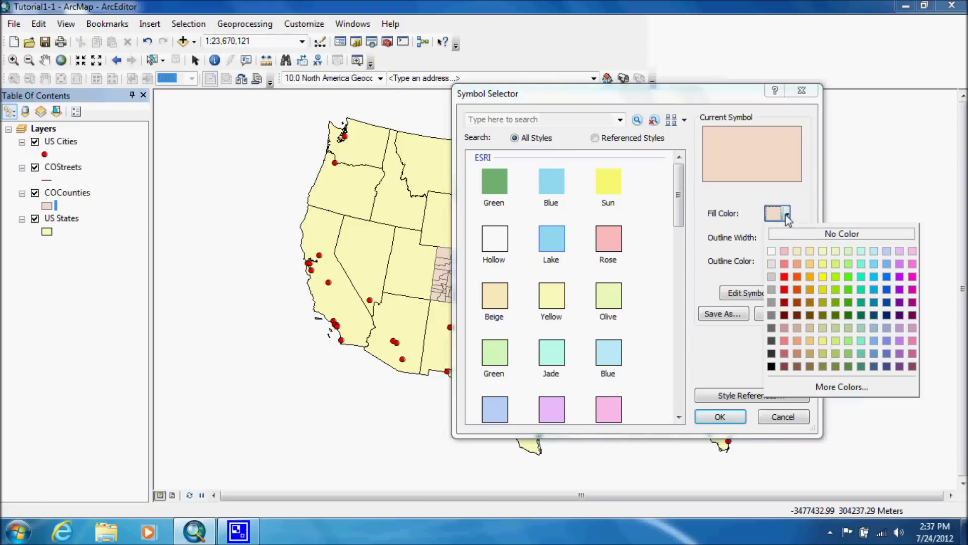
{"action": "left_click", "coordinate": [835, 304]}
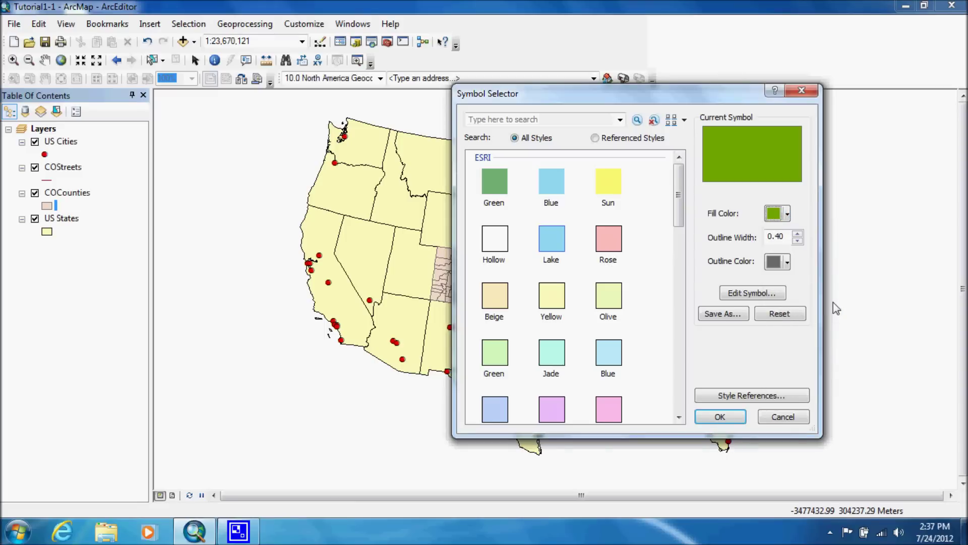
{"action": "left_click", "coordinate": [720, 417]}
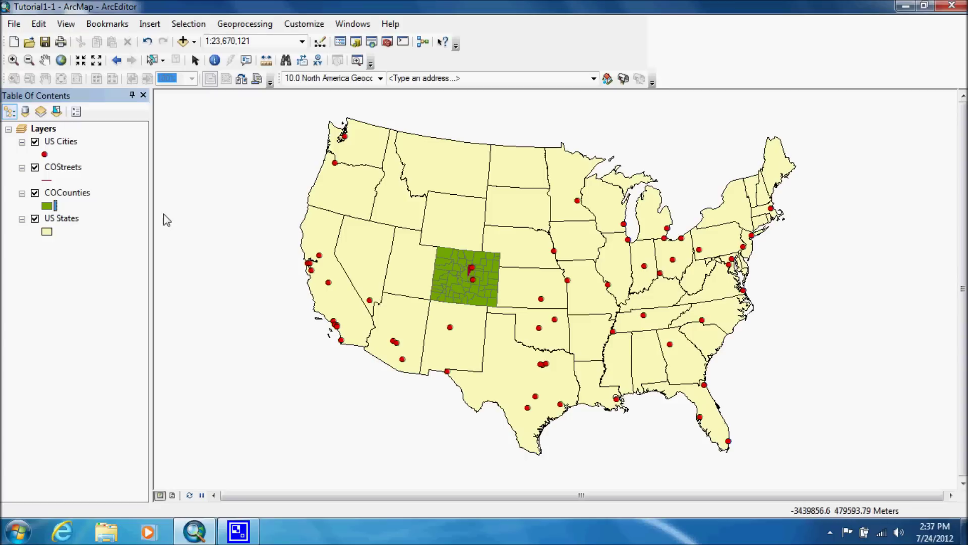
- Set the COCounties outline colour to black
{"action": "left_click", "coordinate": [46, 205]}
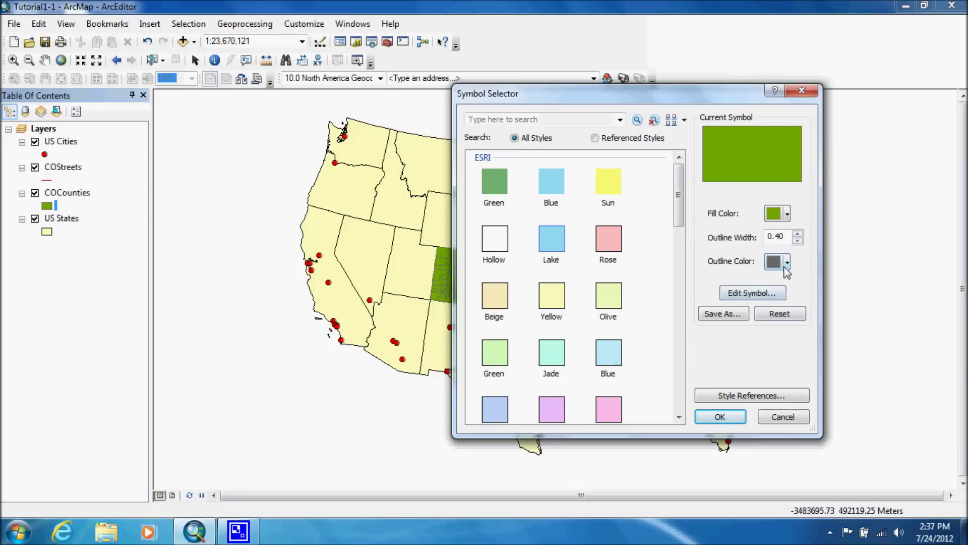
{"action": "left_click", "coordinate": [786, 263]}
{"action": "left_click", "coordinate": [771, 415]}
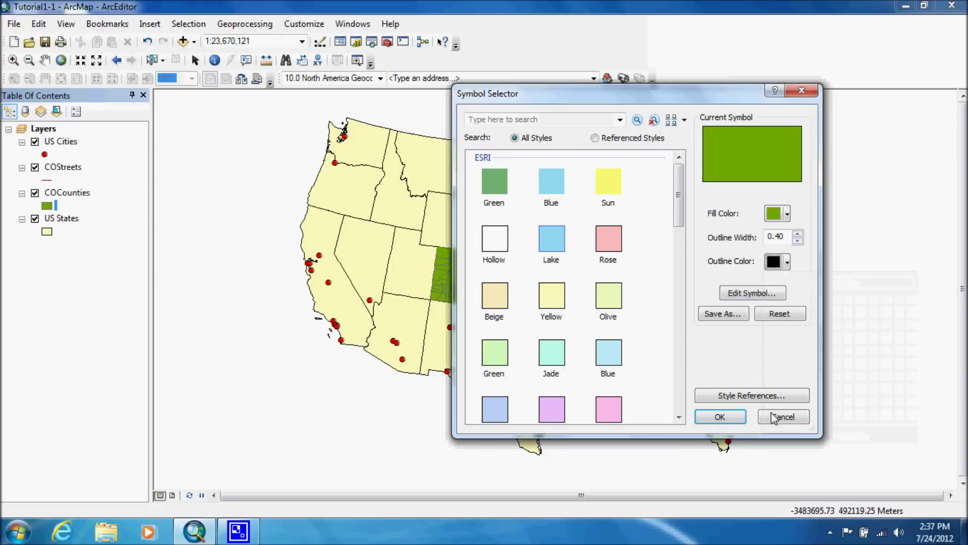
{"action": "left_click", "coordinate": [720, 417]}
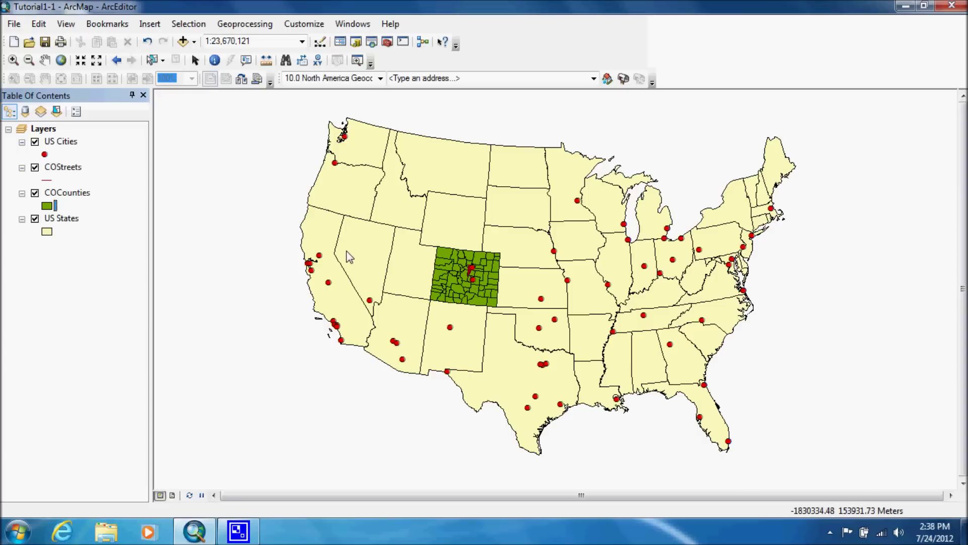
- Pick grey as the COStreets line colour in the Symbol Selector
{"action": "left_click", "coordinate": [50, 182]}
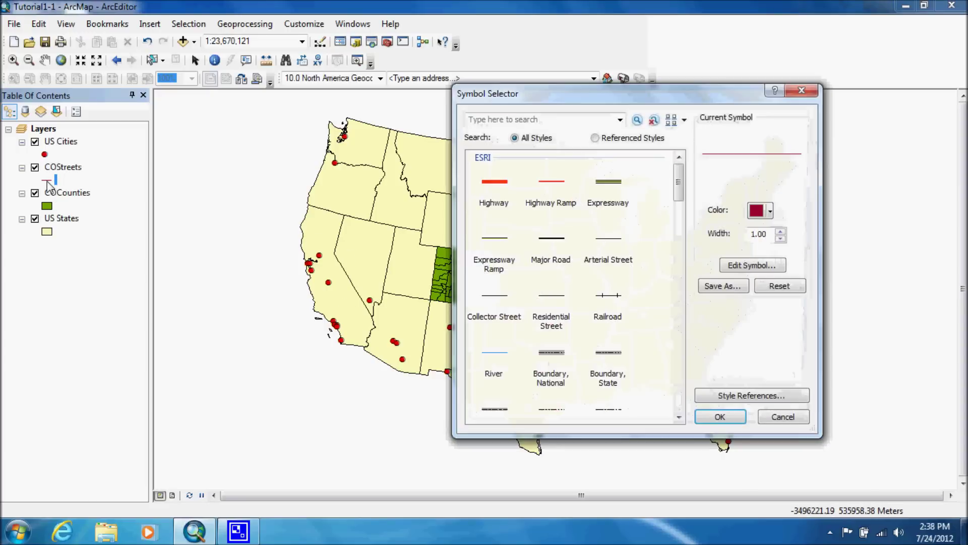
{"action": "left_click", "coordinate": [771, 210]}
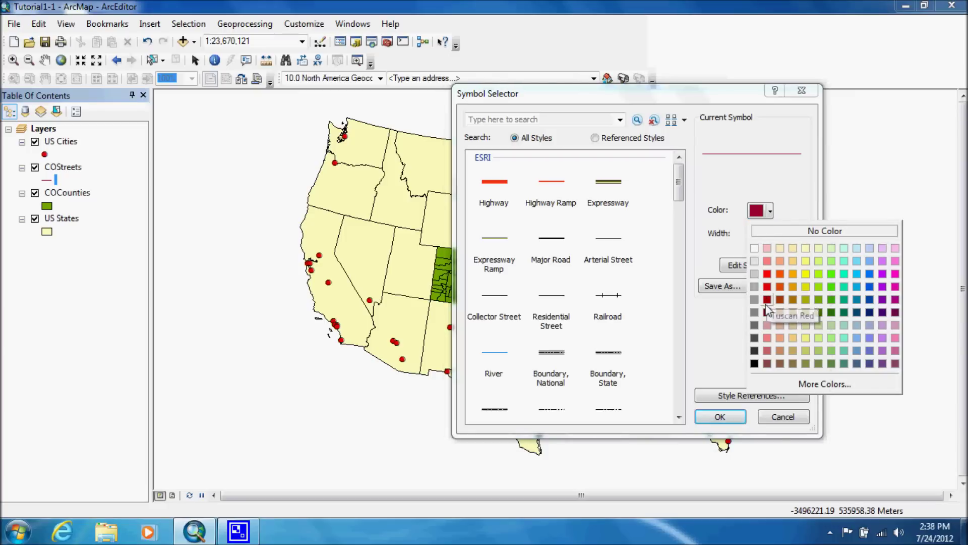
{"action": "left_click", "coordinate": [757, 322]}
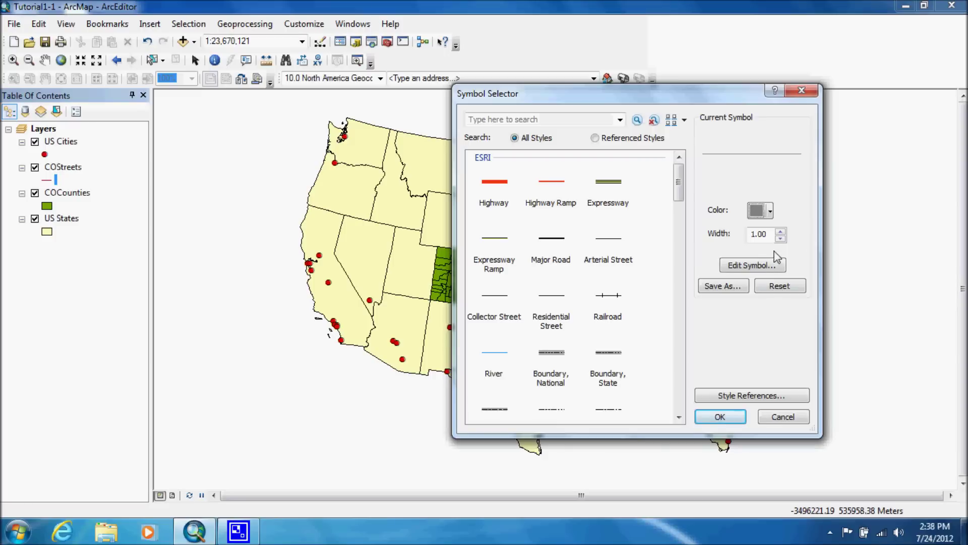
{"action": "left_click", "coordinate": [731, 419]}
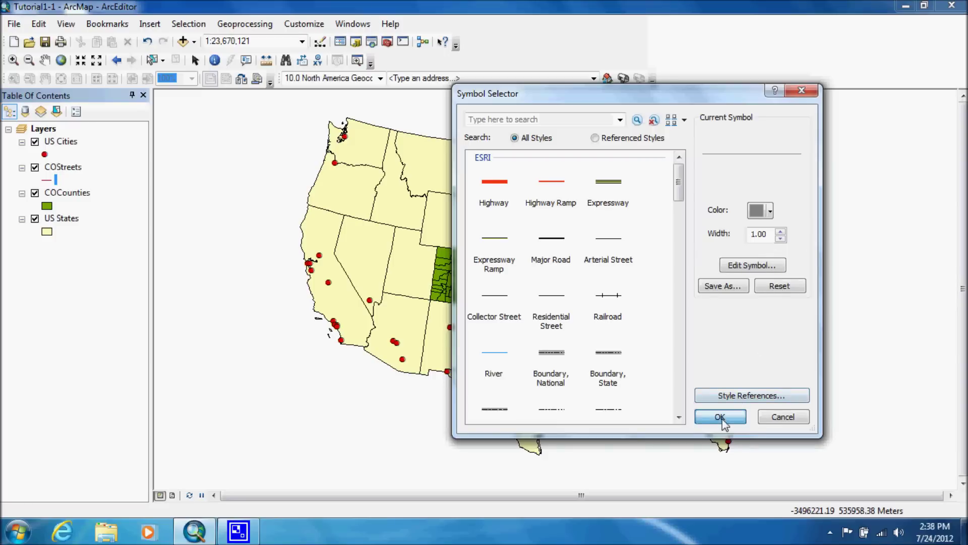